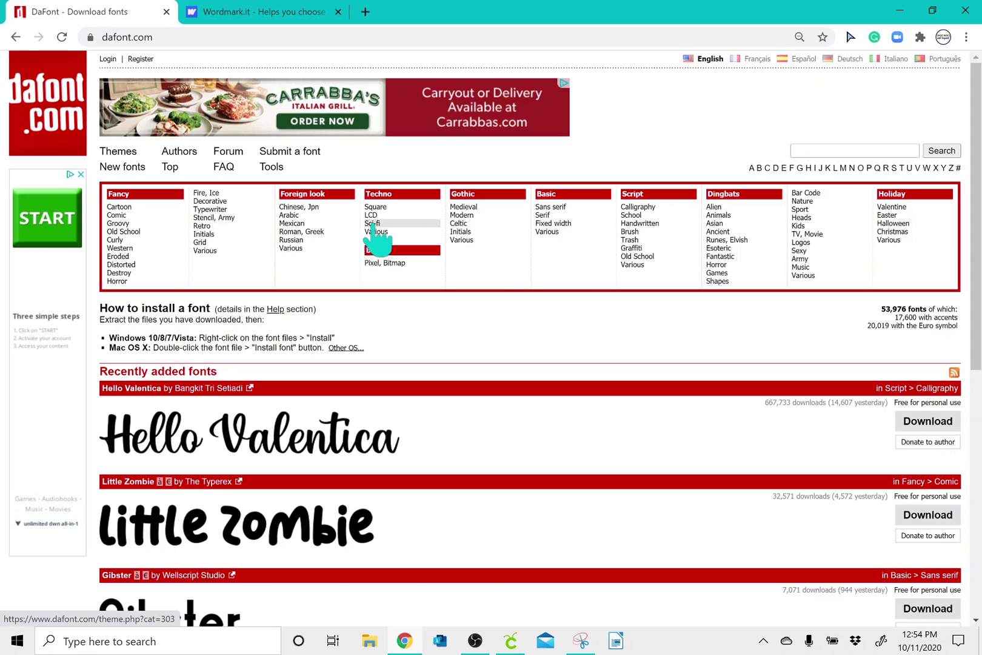
- List DaFont's Techno > Sci-fi fonts with Show variants enabled and scroll the results
{"action": "left_click", "coordinate": [372, 223]}
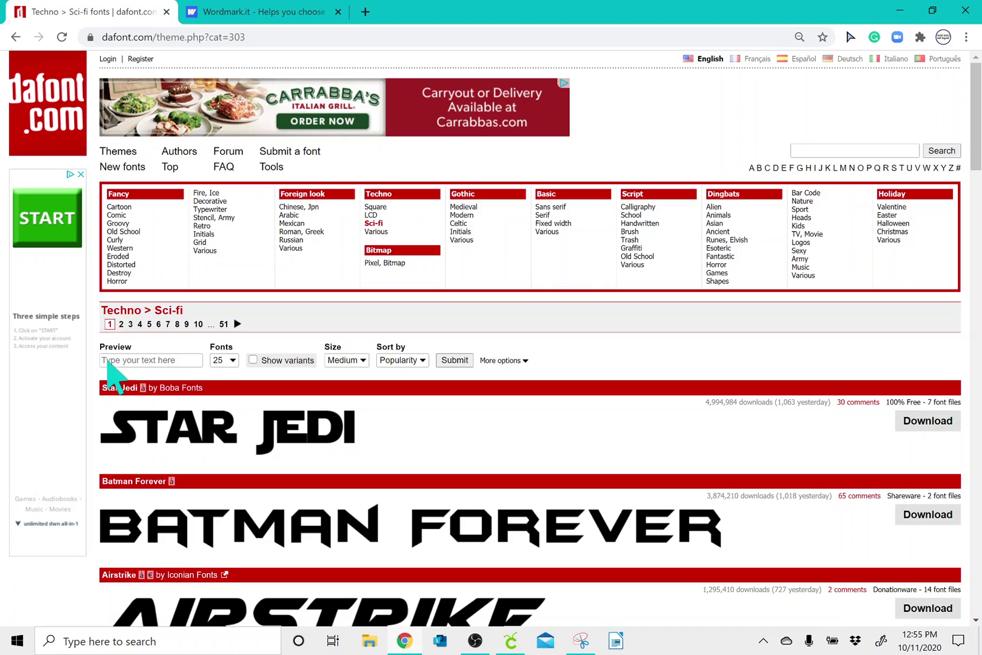
{"action": "left_click", "coordinate": [226, 363]}
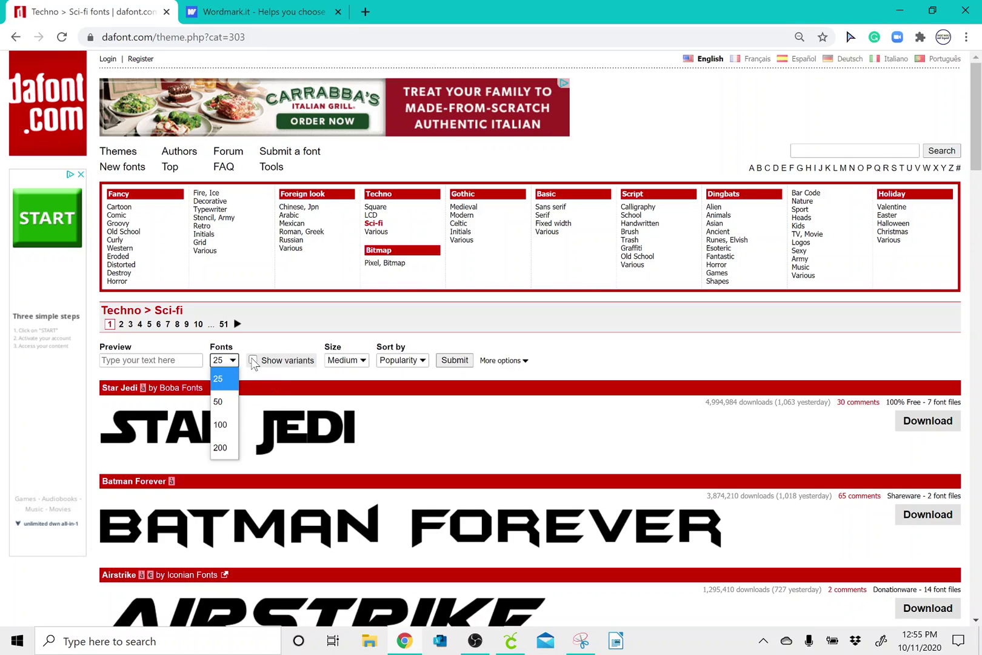
{"action": "left_click", "coordinate": [253, 361]}
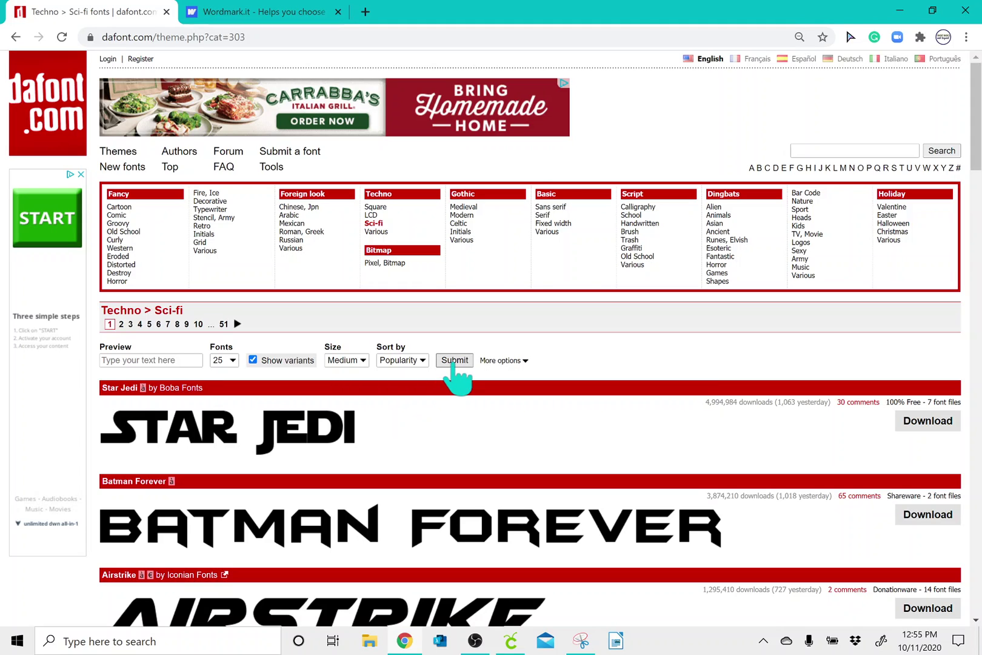
{"action": "left_click", "coordinate": [454, 367]}
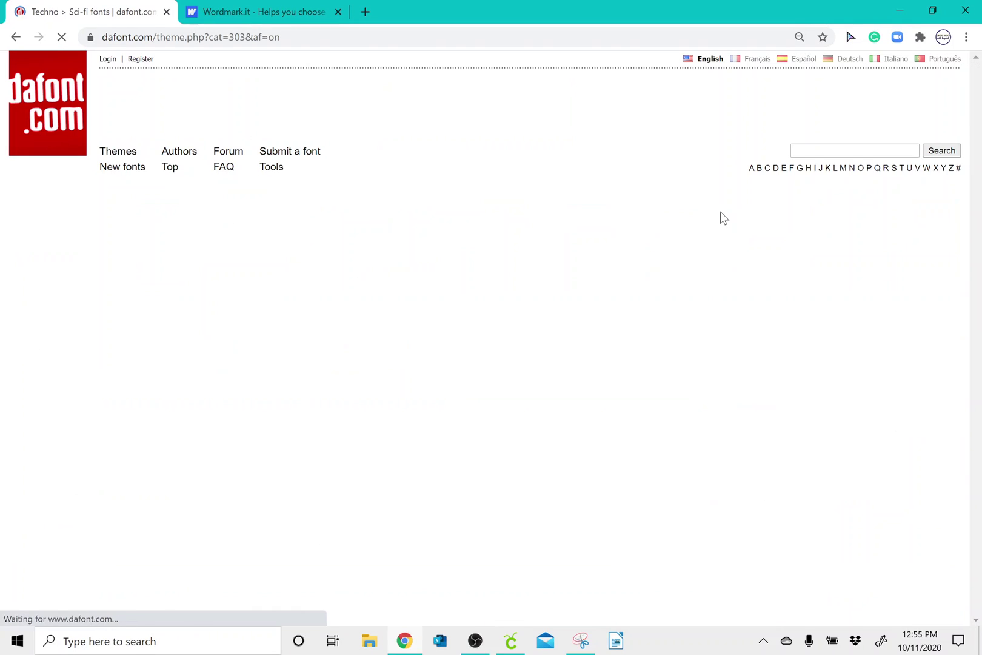
{"action": "left_click_drag", "start_coordinate": [977, 82], "coordinate": [977, 104]}
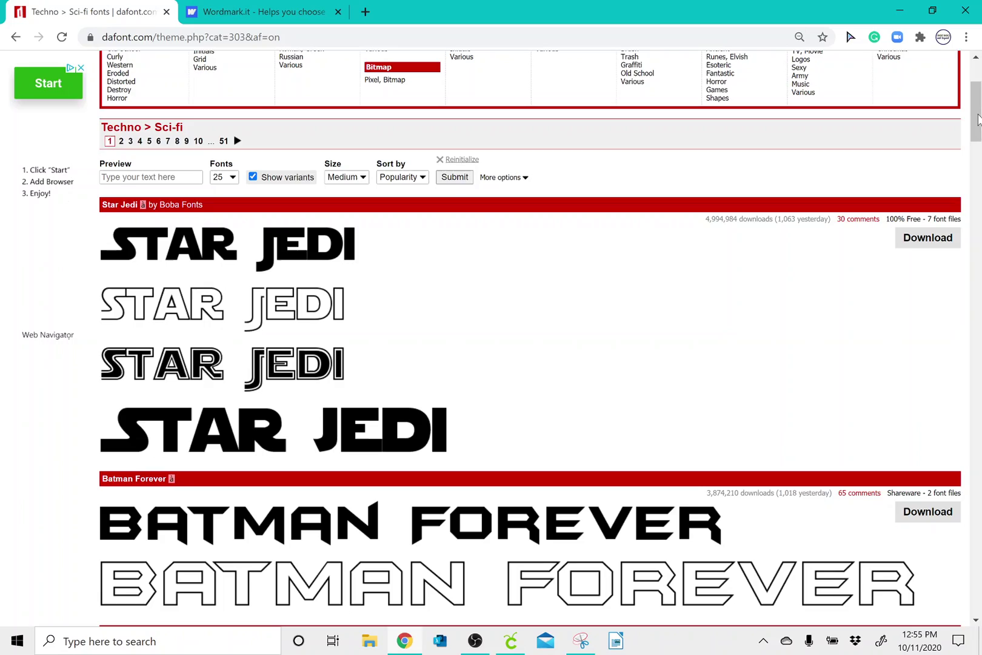
{"action": "left_click_drag", "start_coordinate": [977, 120], "coordinate": [978, 83]}
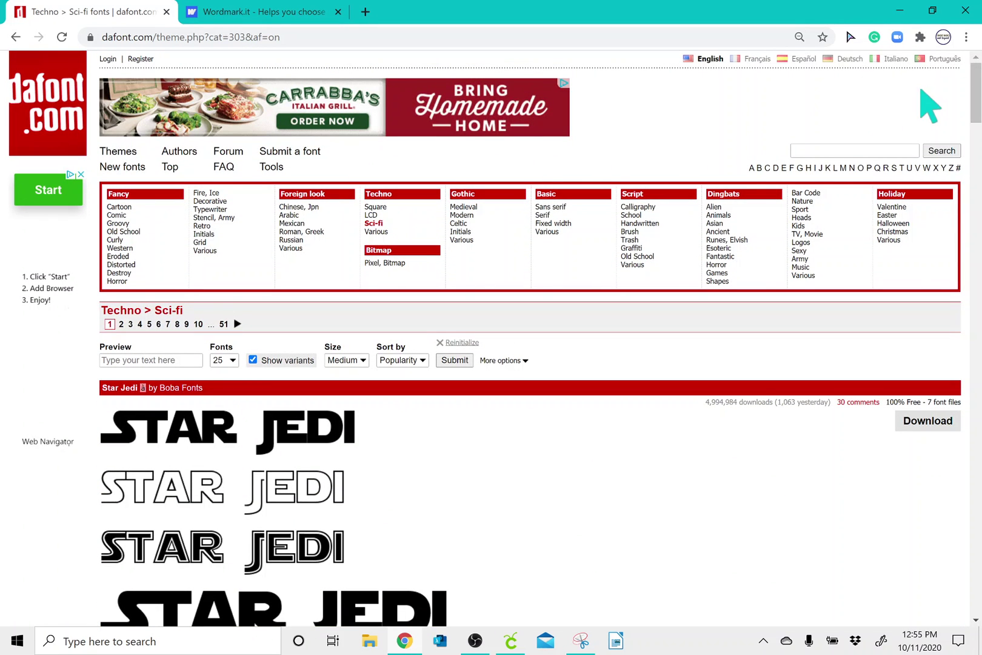
- Search DaFont for 'holiday' and download the calligraphy Holiday script font as holiday_6.zip
{"action": "left_click", "coordinate": [843, 151]}
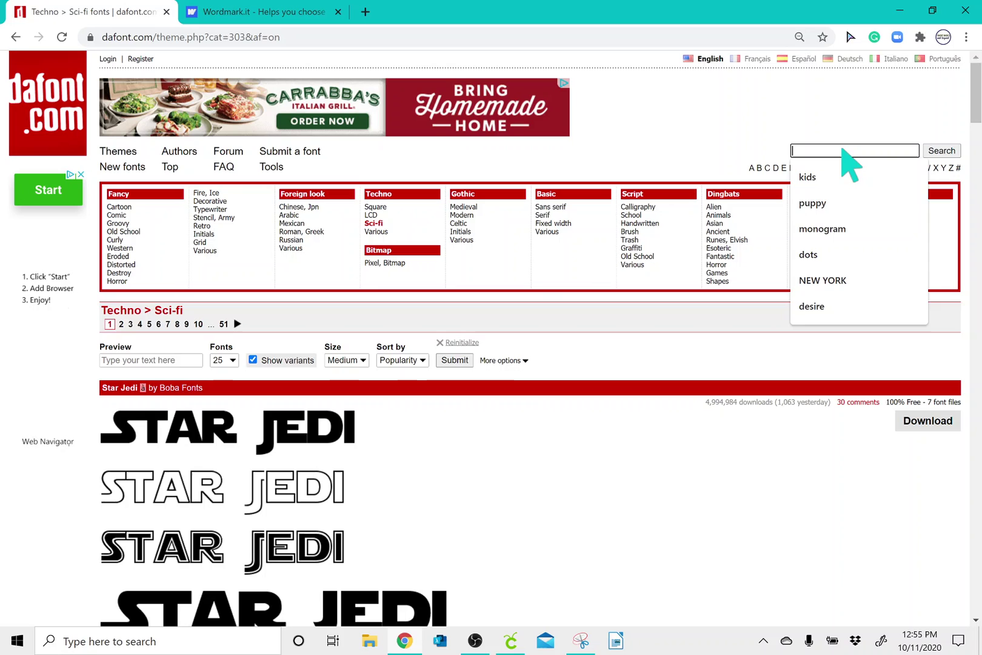
{"action": "type", "text": "holiday"}
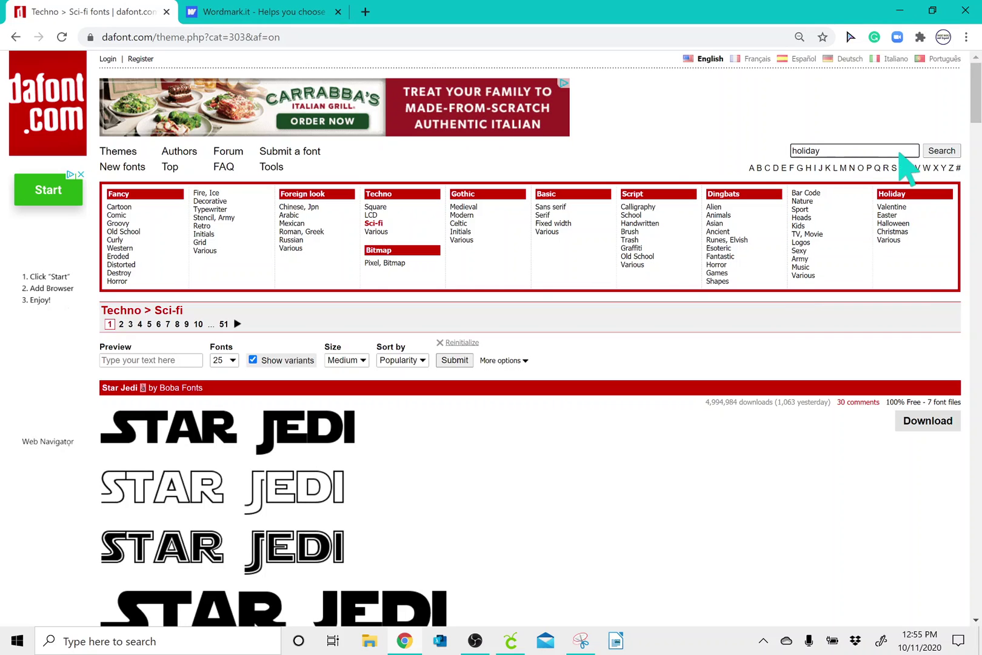
{"action": "left_click", "coordinate": [941, 152]}
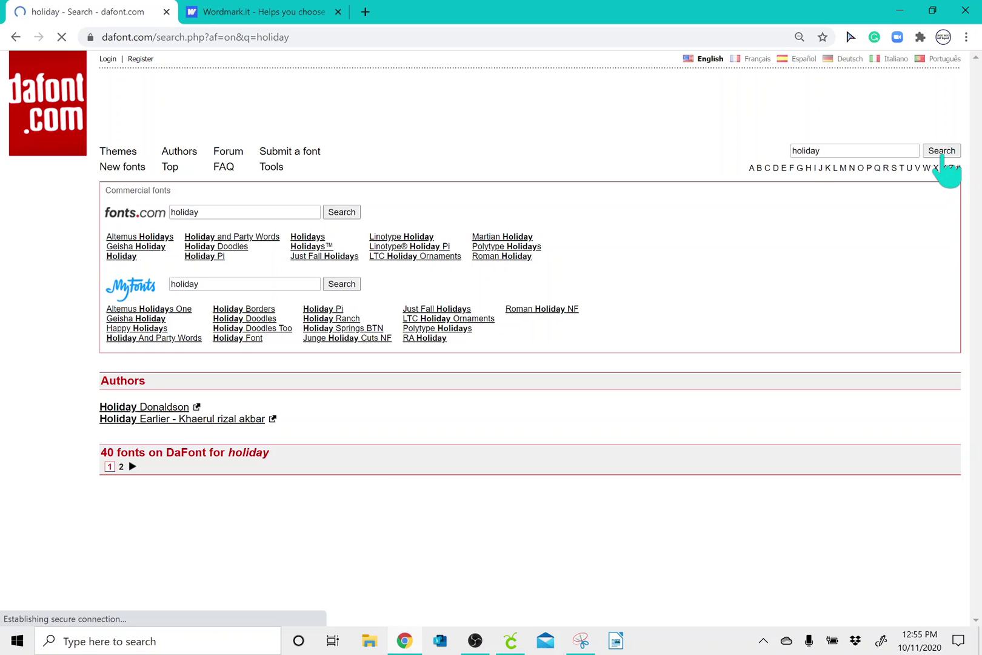
{"action": "left_click_drag", "start_coordinate": [977, 139], "coordinate": [978, 197]}
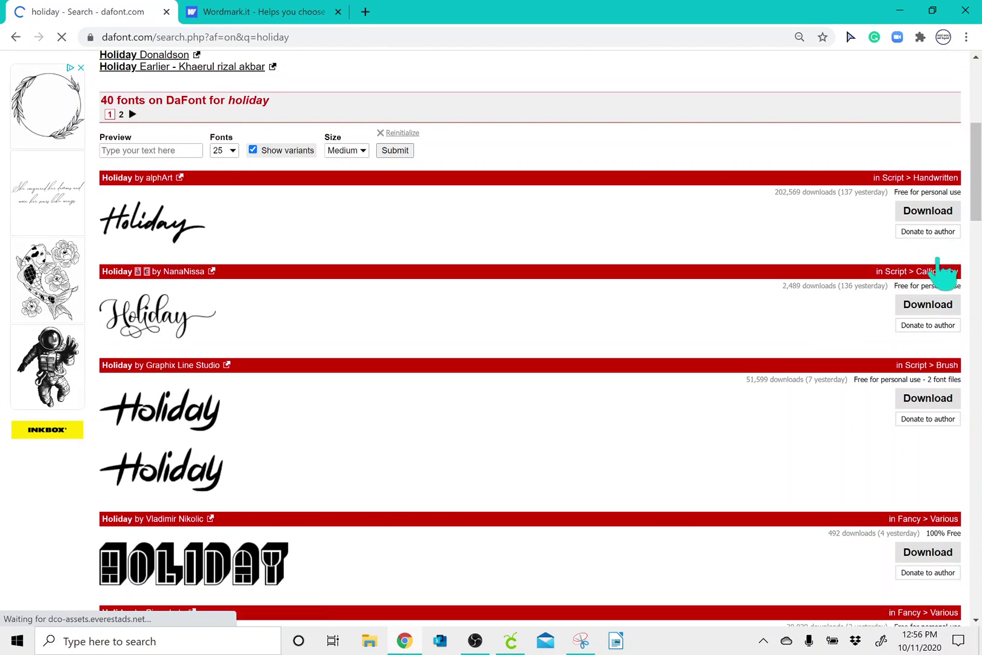
{"action": "left_click", "coordinate": [928, 305]}
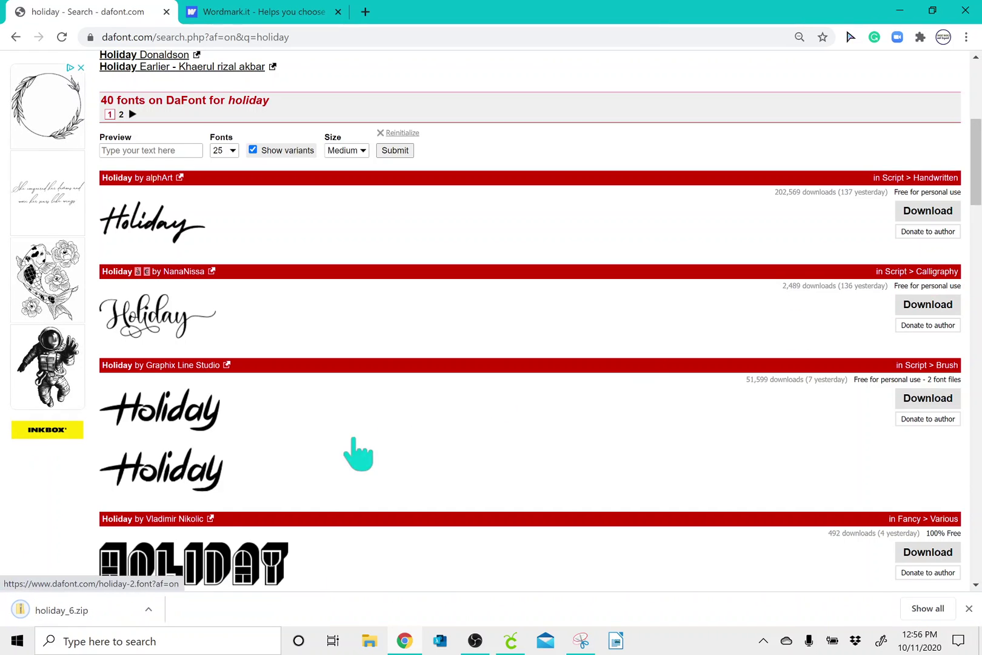
- Install the Holiday OpenType font from holiday_6.zip, then close its preview and the zip folder
{"action": "left_click", "coordinate": [91, 606]}
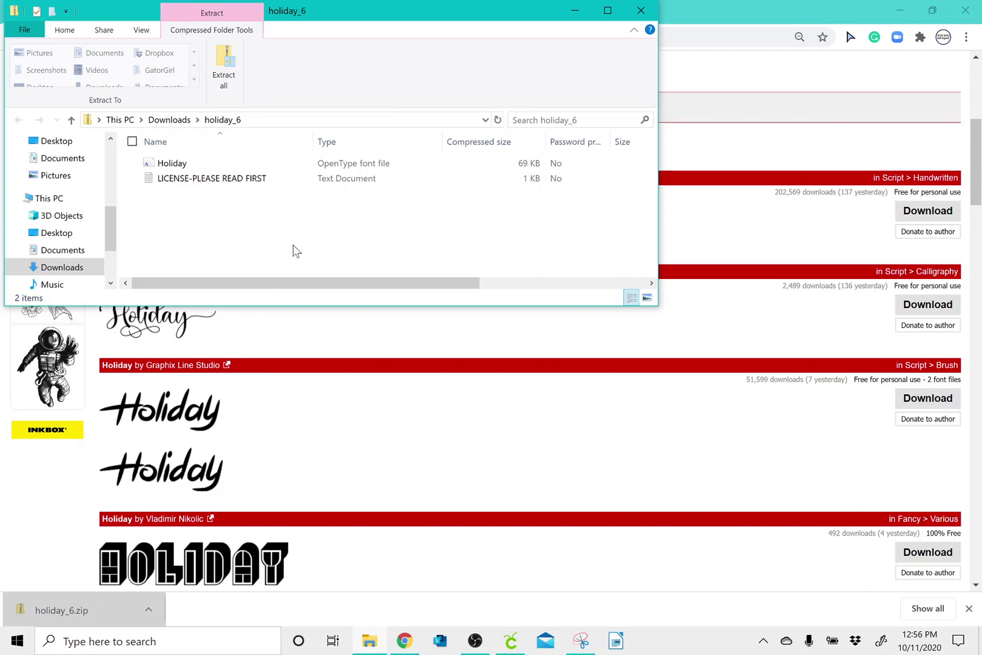
{"action": "left_click", "coordinate": [351, 169]}
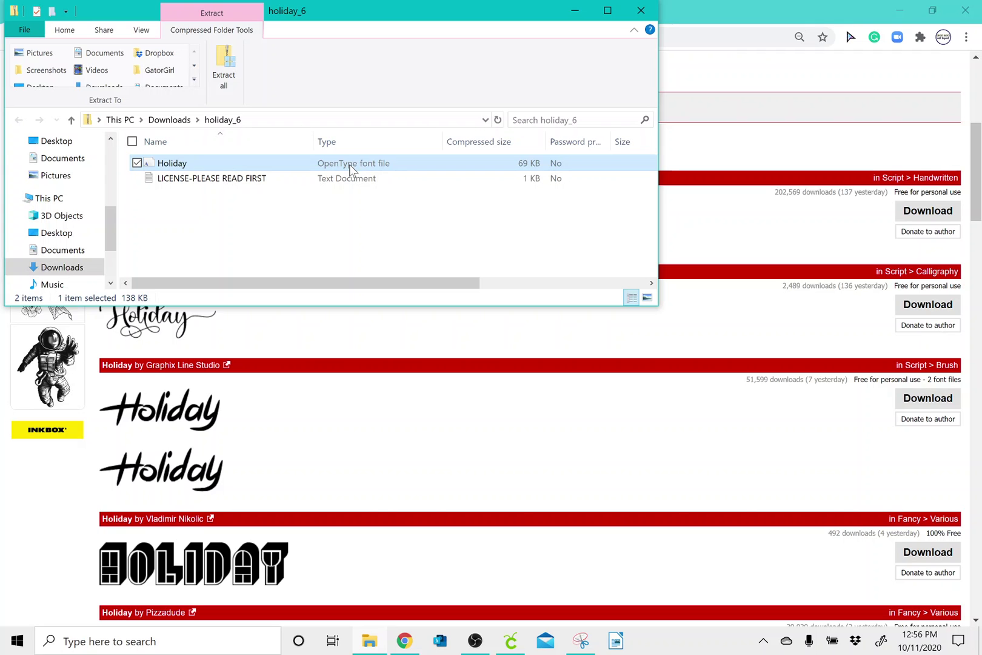
{"action": "double_click", "coordinate": [350, 167]}
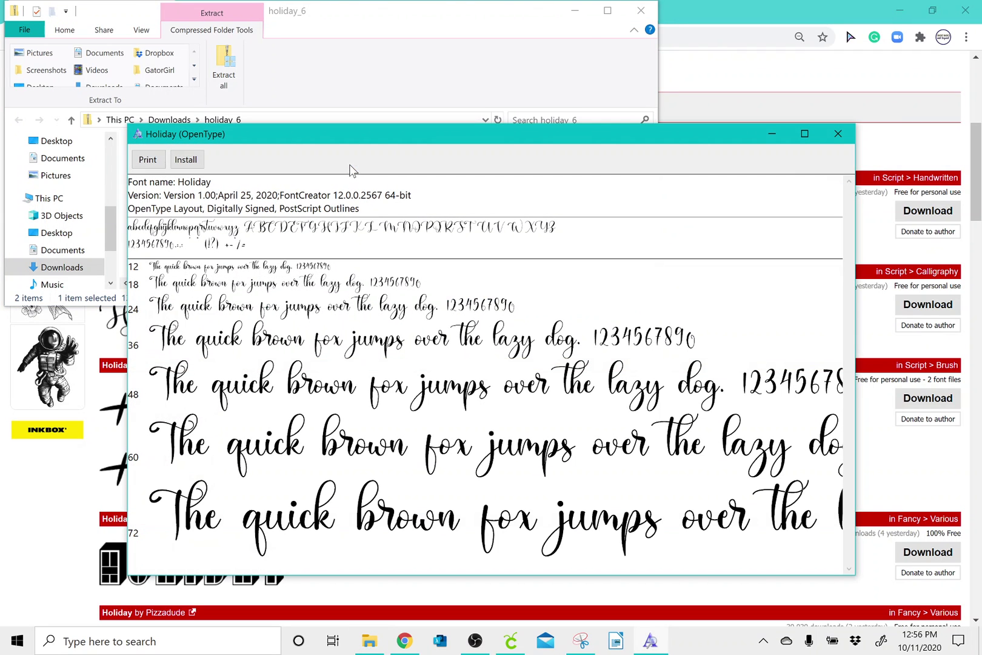
{"action": "left_click", "coordinate": [190, 165]}
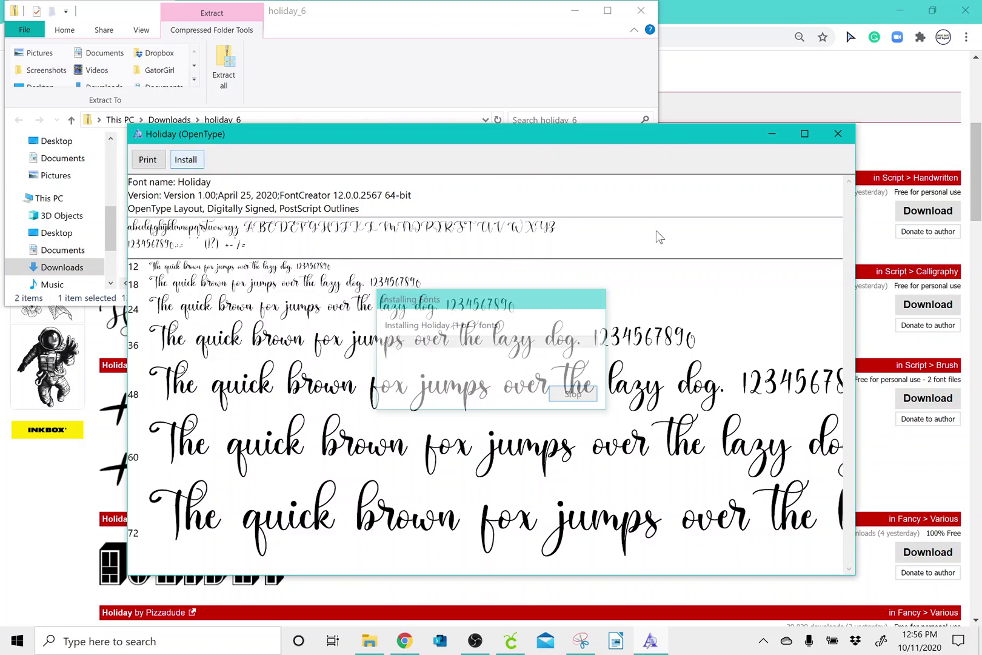
{"action": "left_click", "coordinate": [840, 133]}
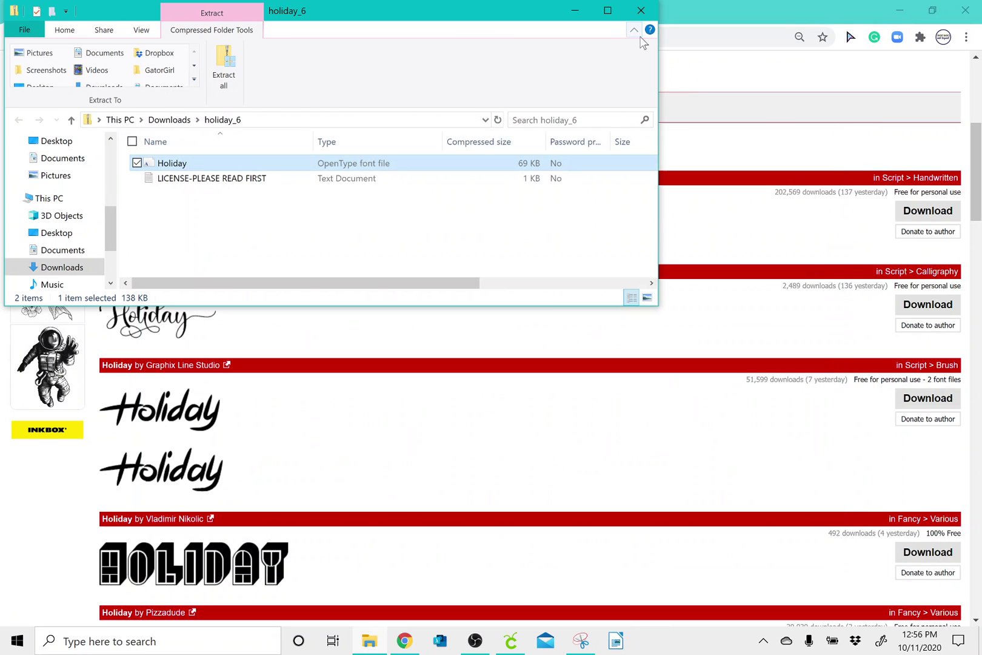
{"action": "left_click", "coordinate": [642, 12]}
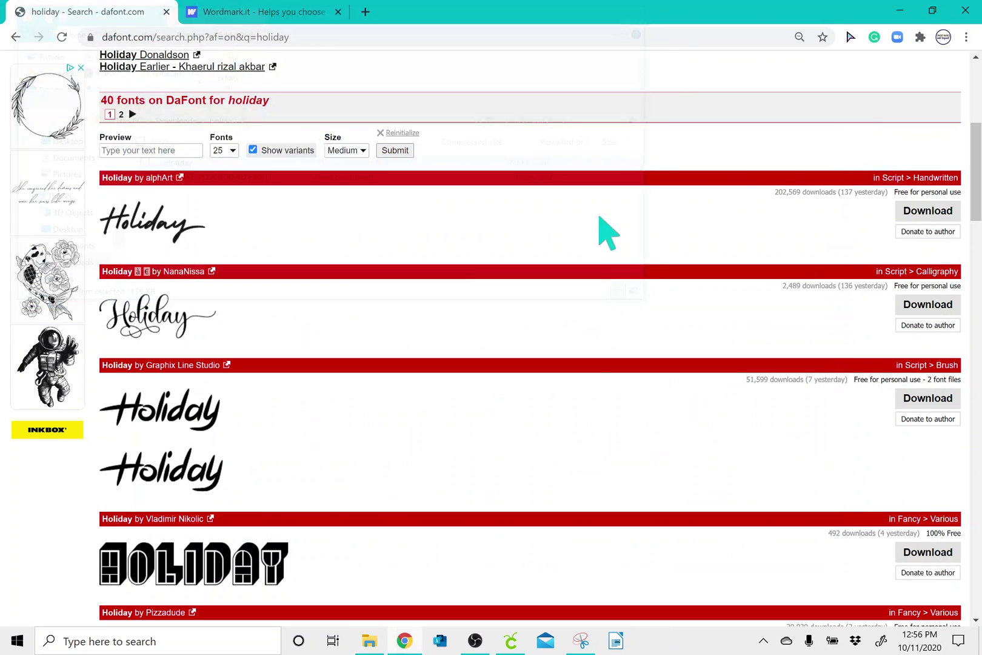
- Open a fresh Cricut Design Space window with a new blank project canvas
{"action": "left_click", "coordinate": [510, 645]}
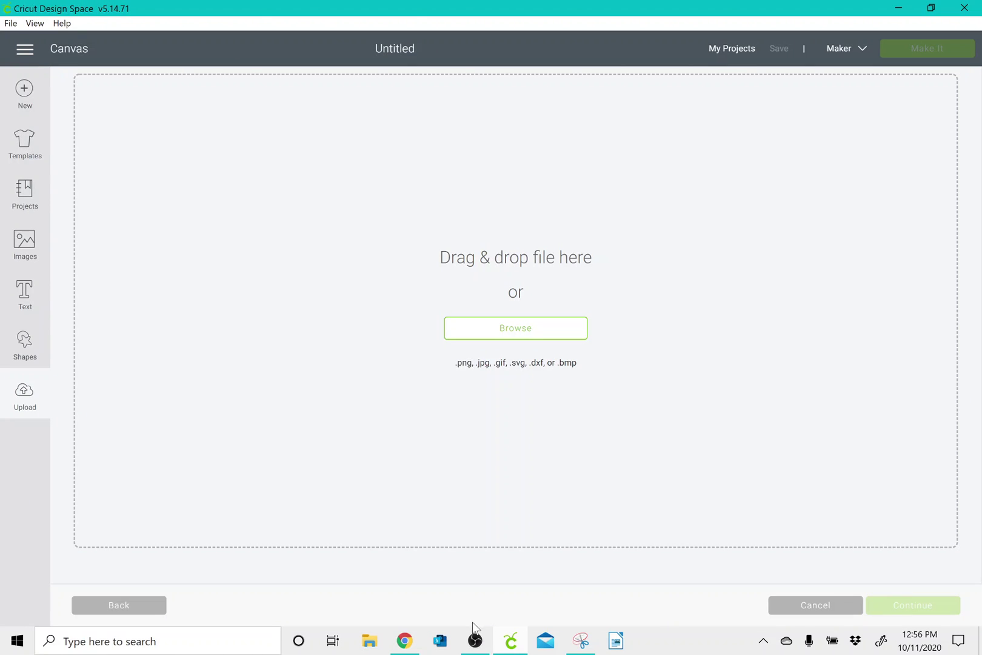
{"action": "left_click", "coordinate": [11, 24]}
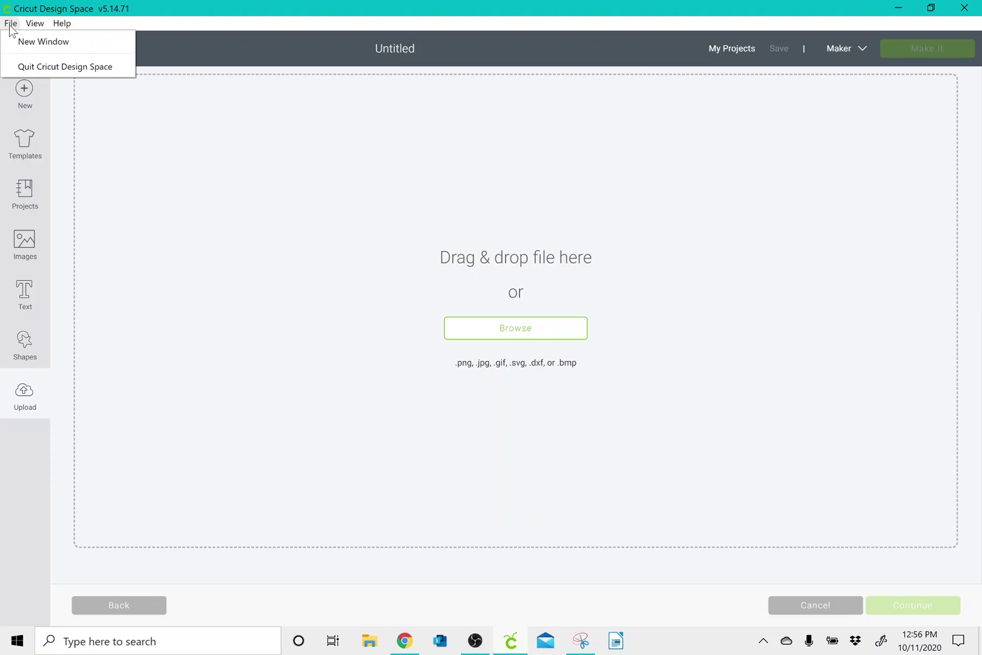
{"action": "left_click", "coordinate": [27, 41]}
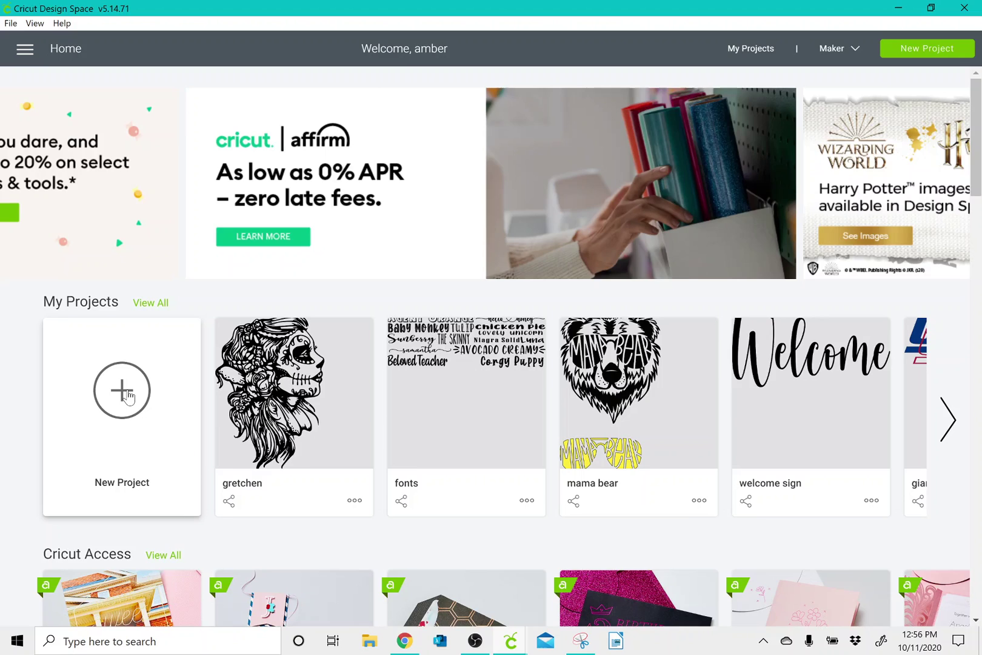
{"action": "left_click", "coordinate": [130, 395]}
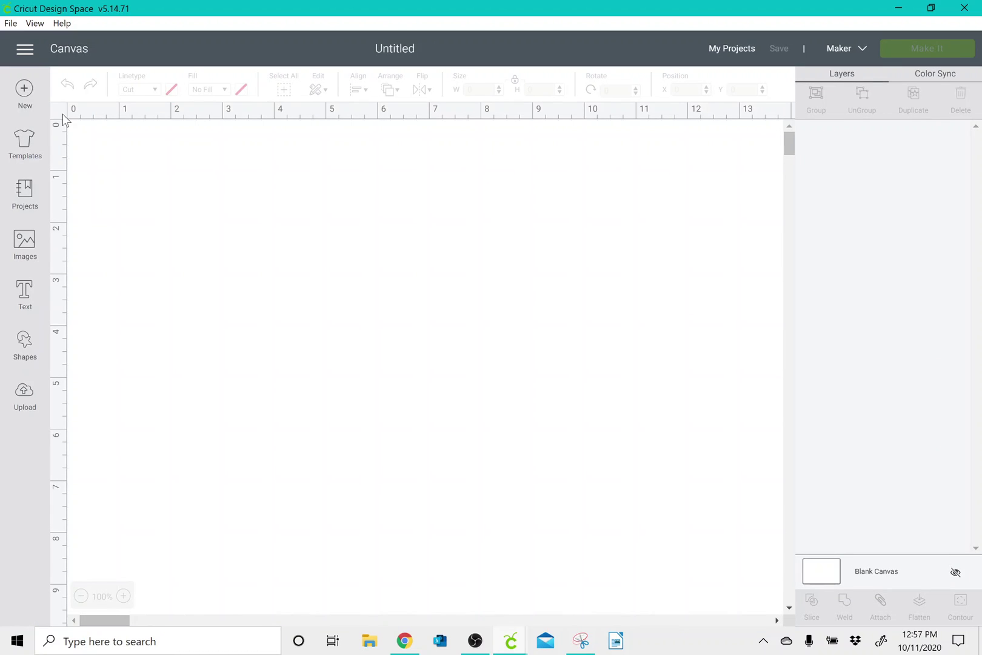
- Add a text box set in the installed Holiday system font
{"action": "left_click", "coordinate": [27, 291]}
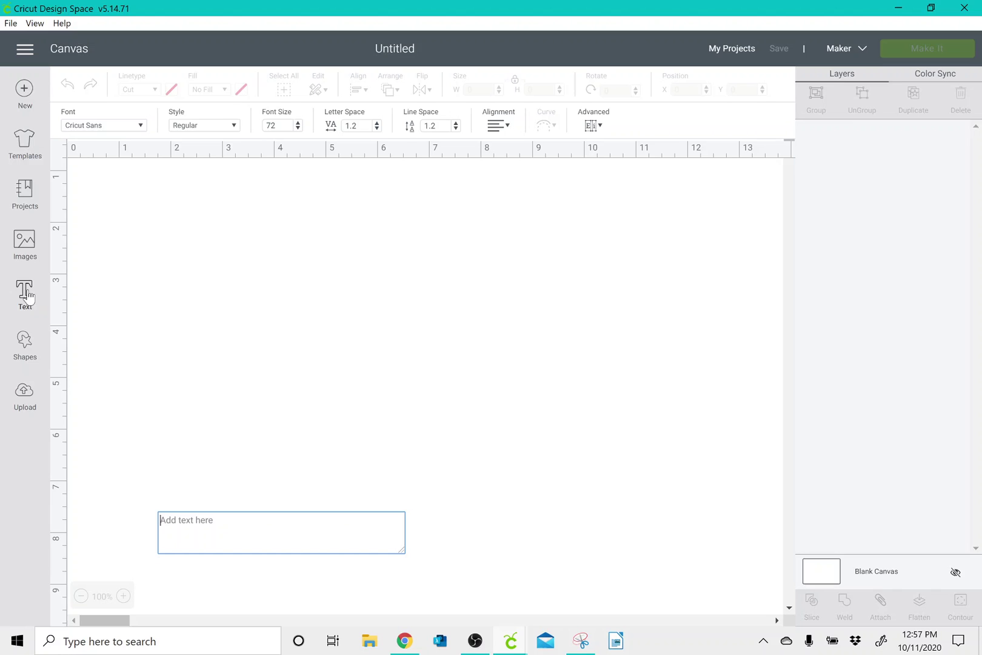
{"action": "left_click", "coordinate": [121, 130]}
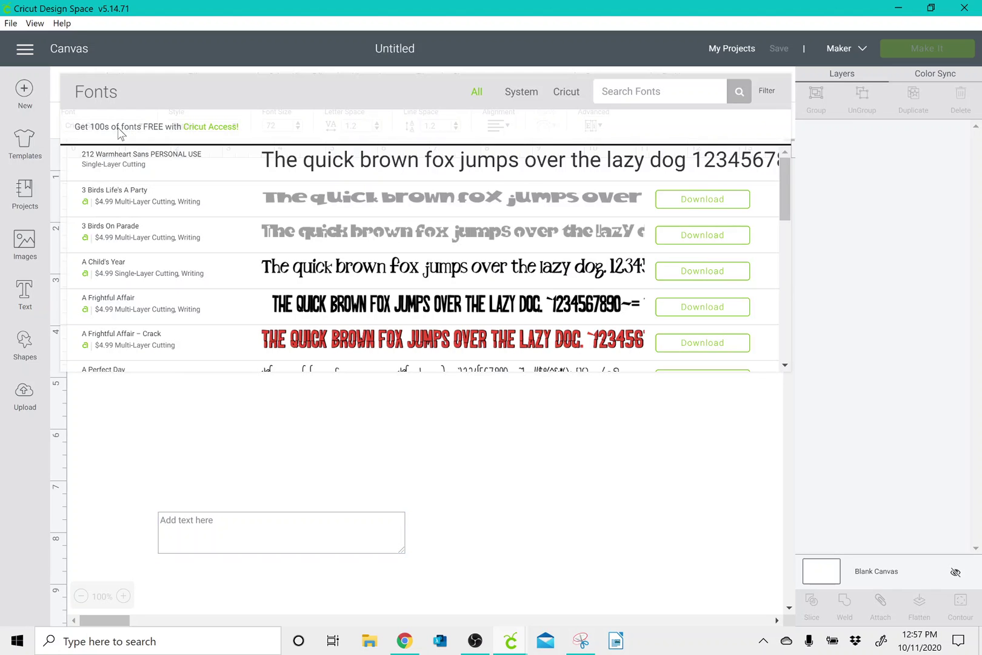
{"action": "left_click", "coordinate": [519, 94]}
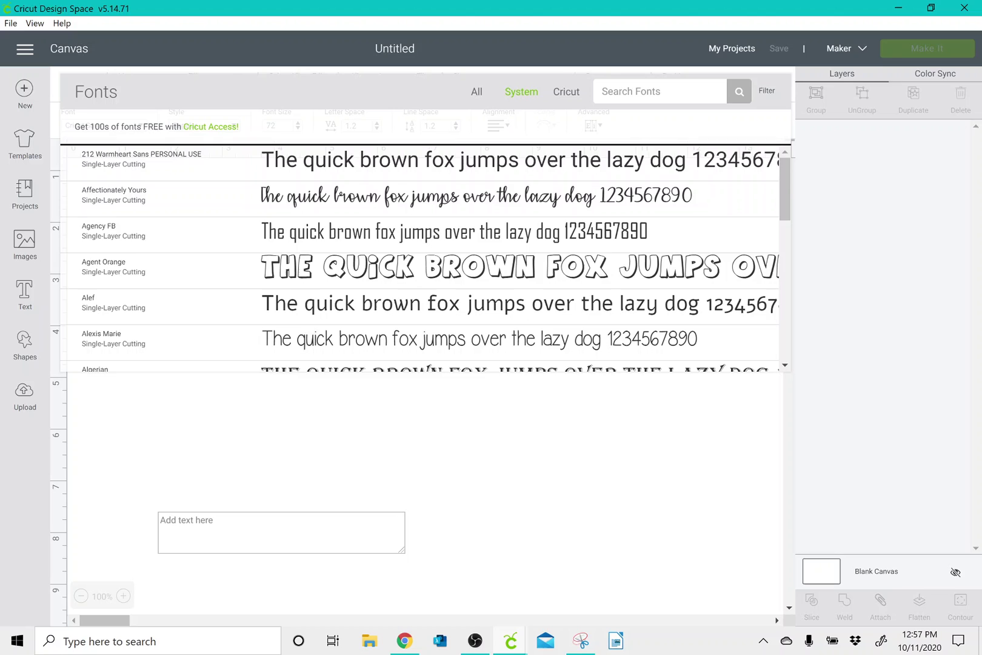
{"action": "type", "text": "holiday"}
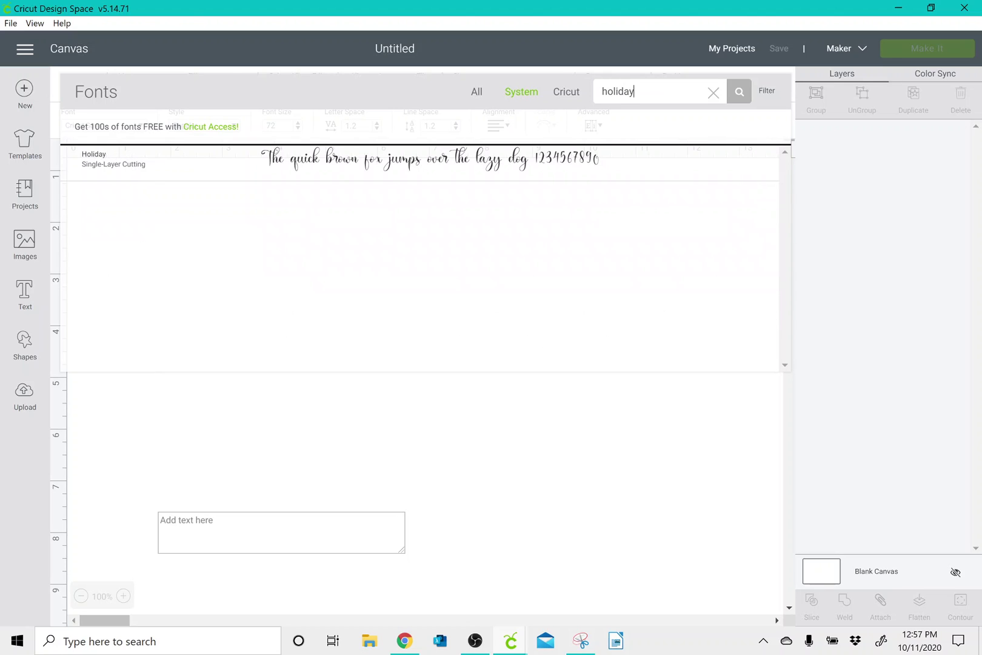
{"action": "left_click", "coordinate": [531, 165]}
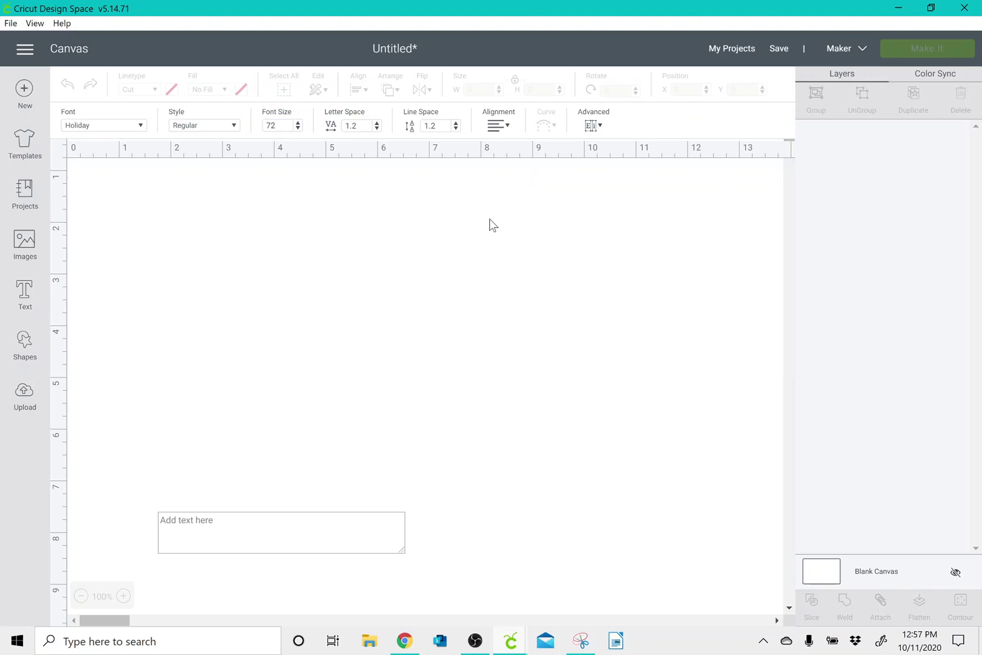
- Type 'Hello', move it near the top and enlarge it to about 6.562" by 2.443"
{"action": "left_click", "coordinate": [182, 522]}
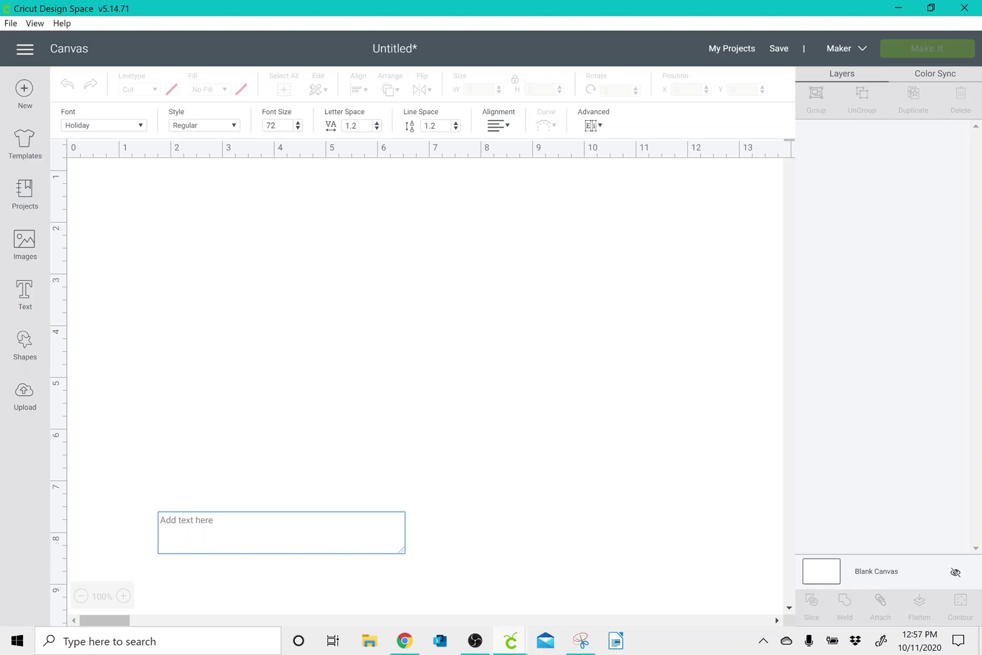
{"action": "type", "text": "Hello"}
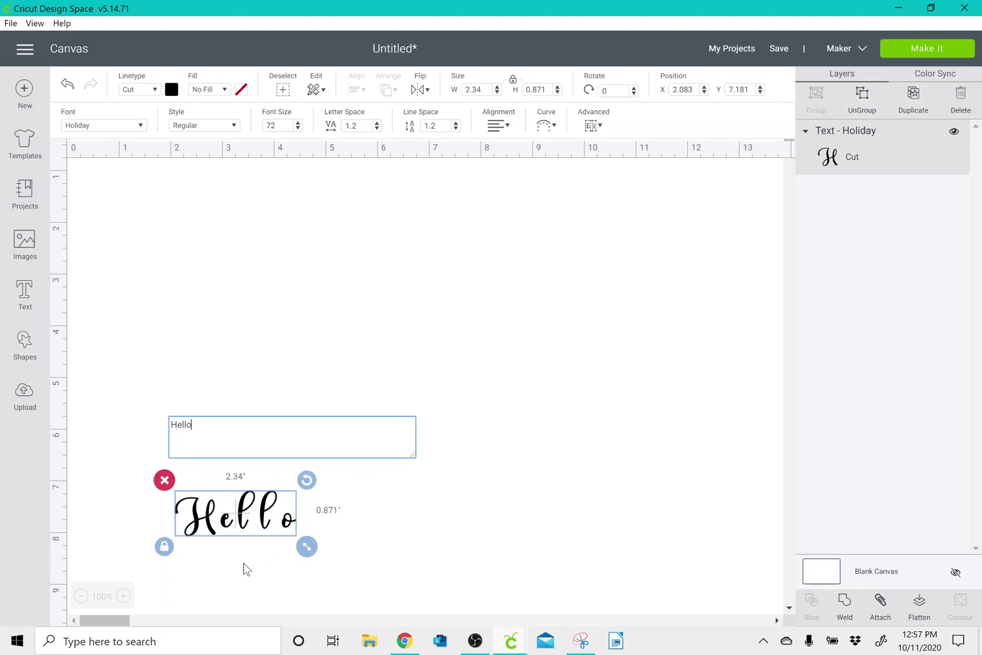
{"action": "left_click_drag", "start_coordinate": [245, 521], "coordinate": [241, 256]}
{"action": "left_click_drag", "start_coordinate": [305, 285], "coordinate": [525, 431]}
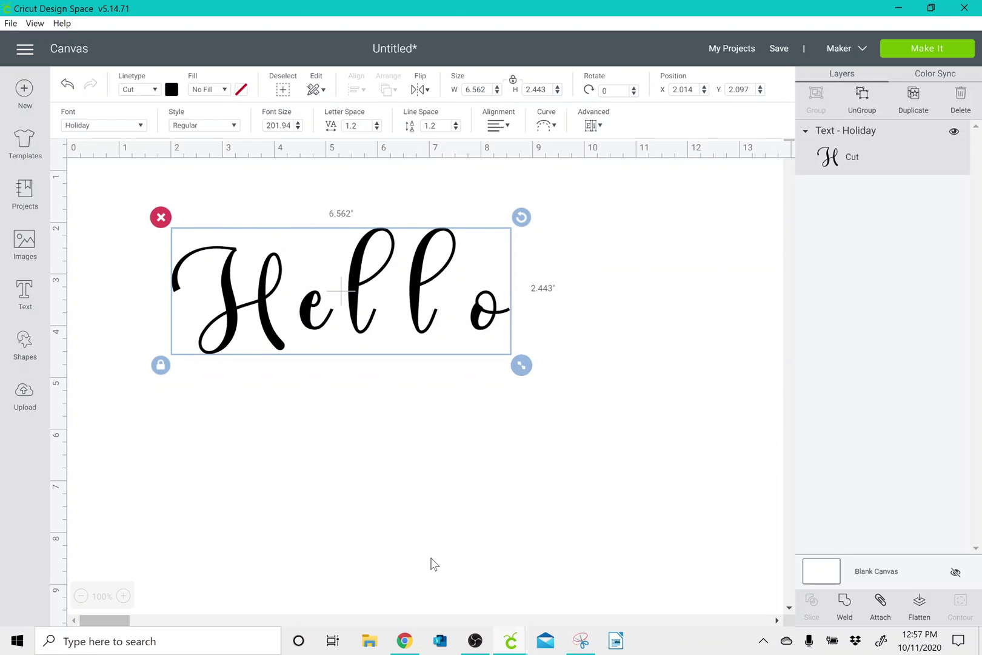
- Return to Chrome's DaFont 'holiday' search results listing 40 fonts
{"action": "left_click", "coordinate": [405, 644]}
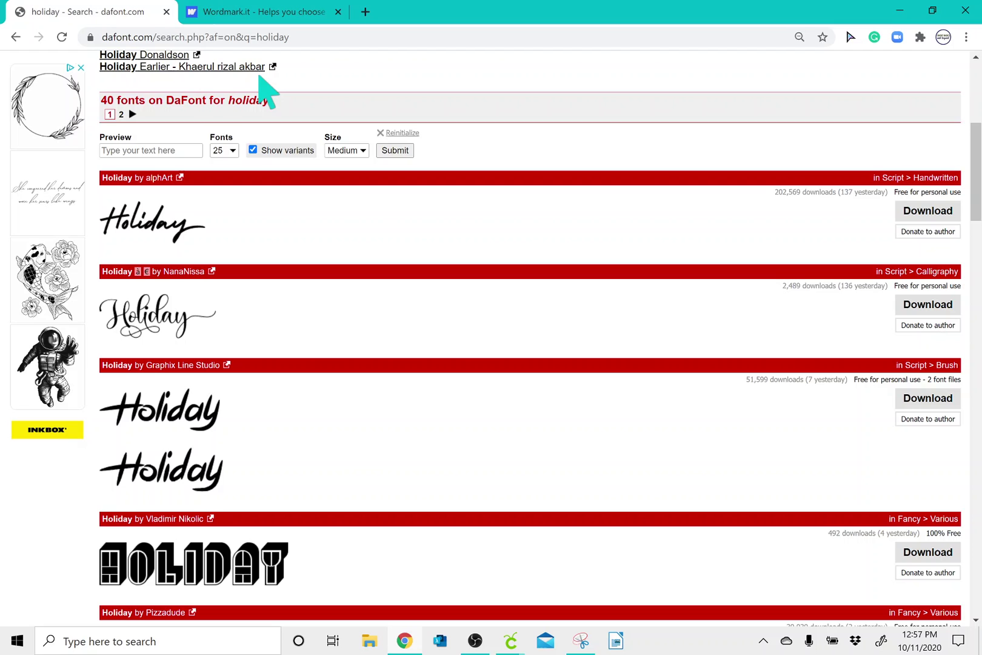
- Preview the word 'hello' in every installed font on Wordmark.it
{"action": "left_click", "coordinate": [261, 7]}
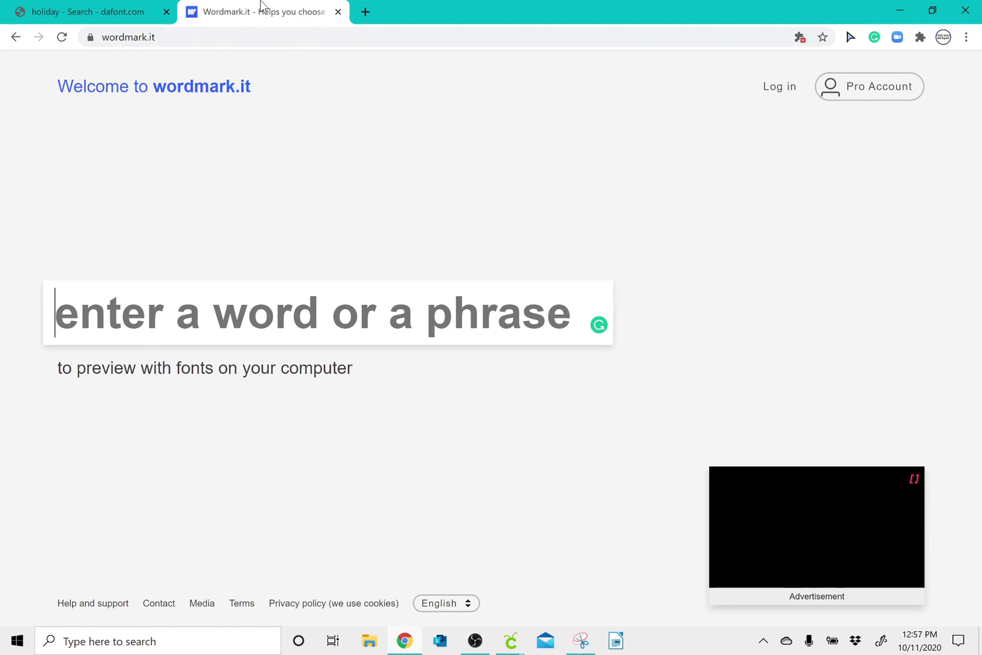
{"action": "left_click", "coordinate": [285, 299]}
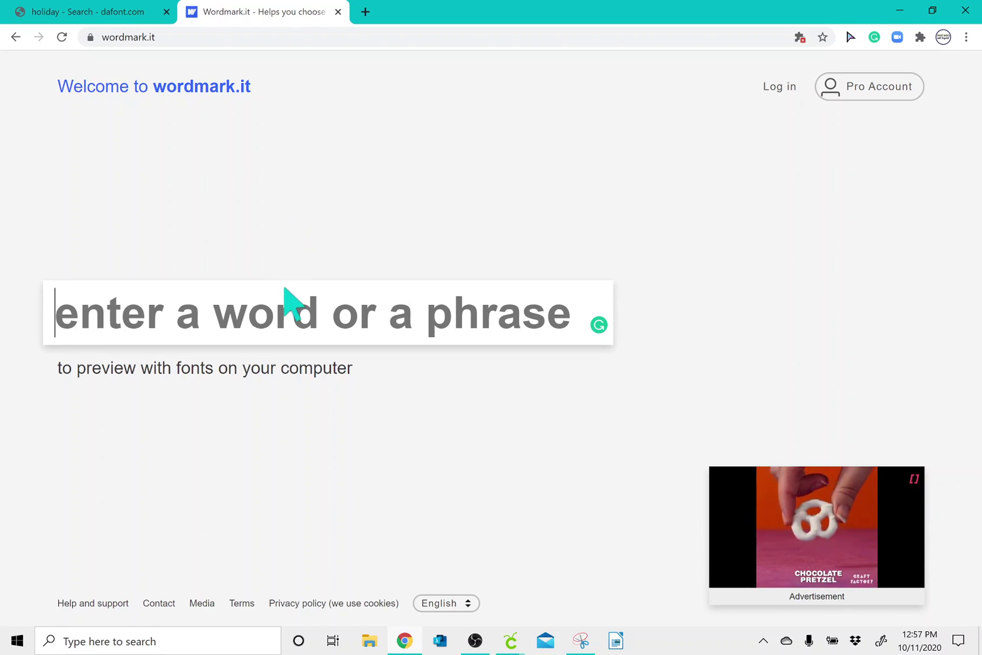
{"action": "type", "text": "he"}
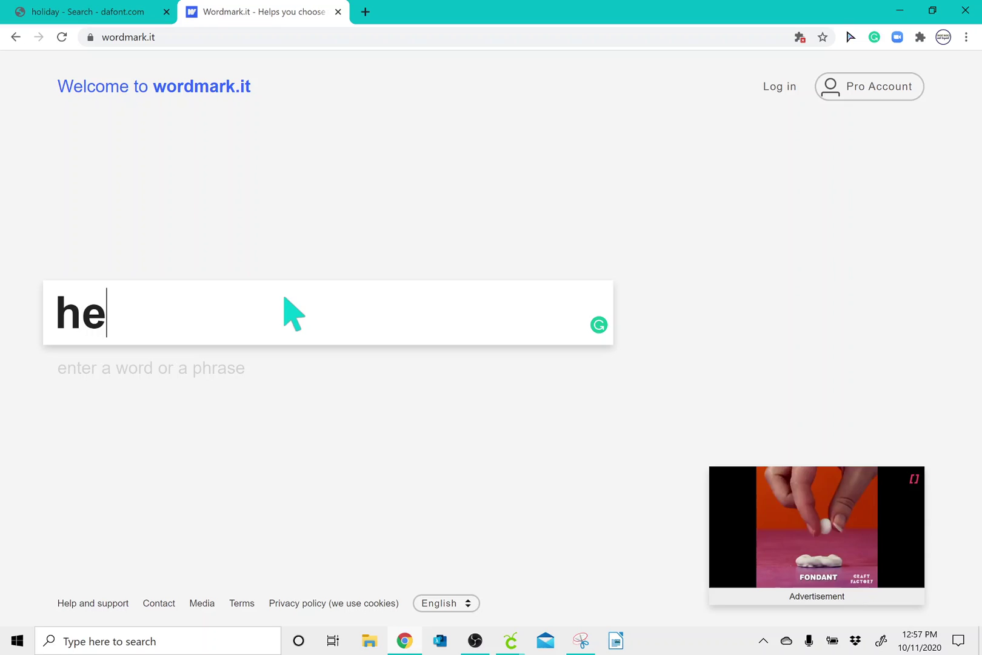
{"action": "type", "text": "llo"}
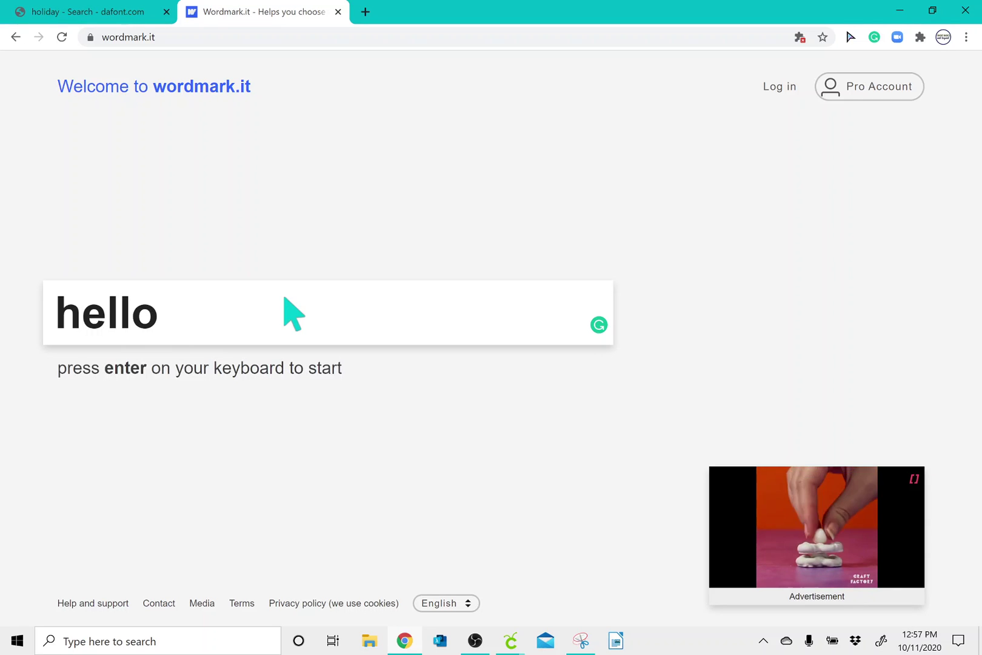
{"action": "key", "text": "Return"}
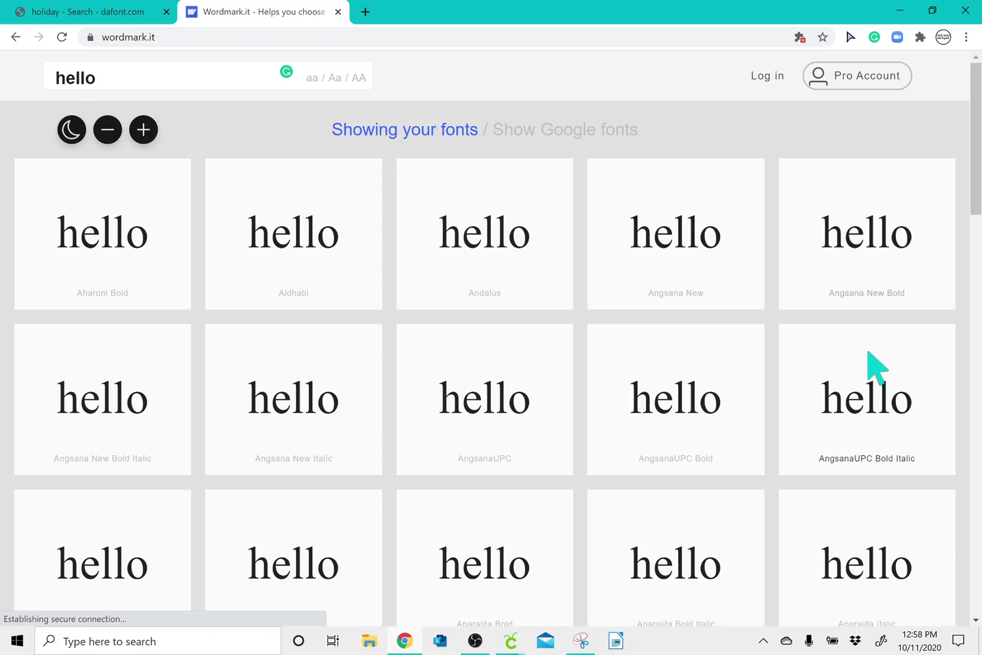
- Scroll the font previews from Courier through Khmer UI, then return to Cricut Design Space
{"action": "left_click", "coordinate": [975, 242]}
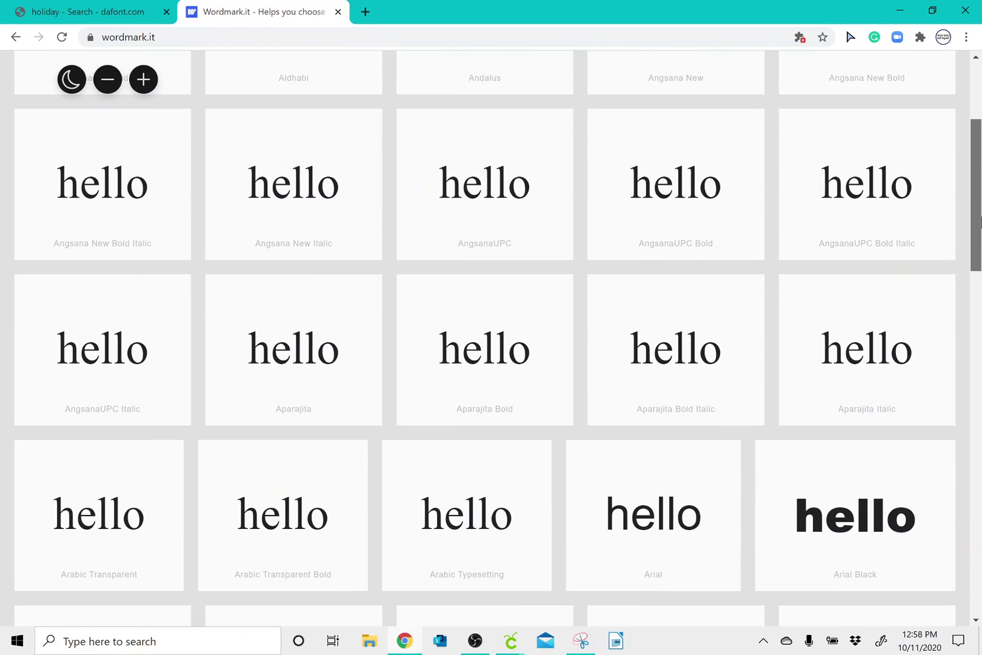
{"action": "left_click_drag", "start_coordinate": [981, 255], "coordinate": [981, 593]}
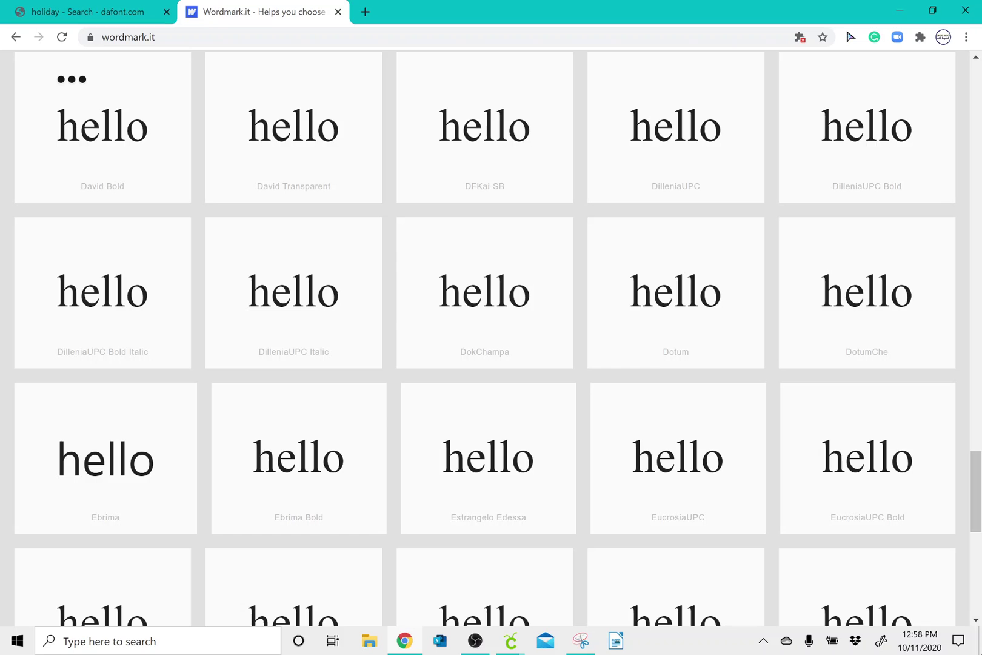
{"action": "scroll", "coordinate": [981, 575], "scroll_direction": "down", "scroll_amount": 5}
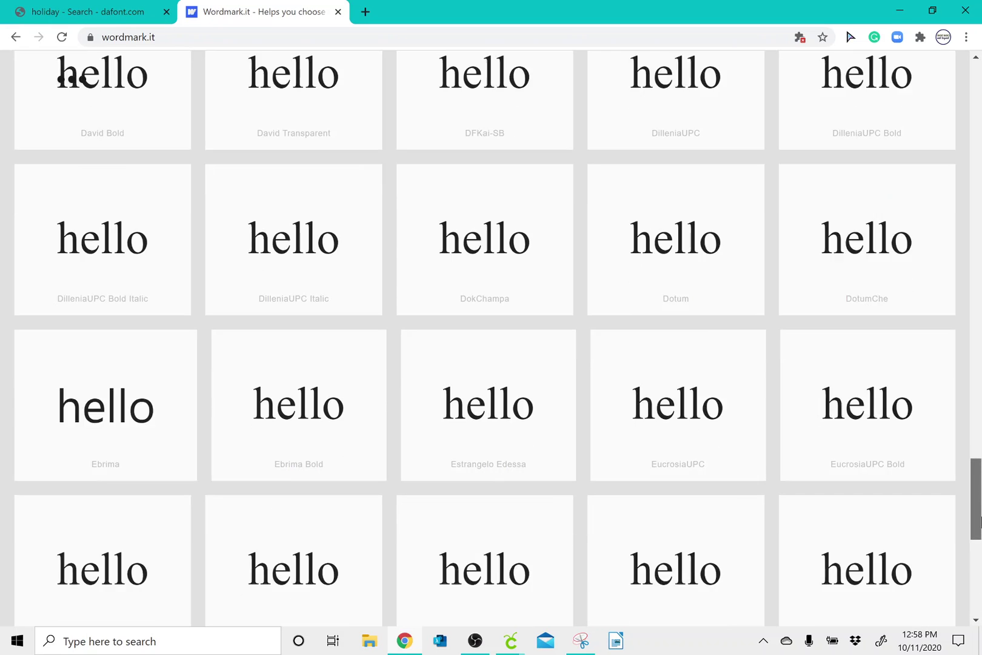
{"action": "scroll", "coordinate": [980, 575], "scroll_direction": "down", "scroll_amount": 10}
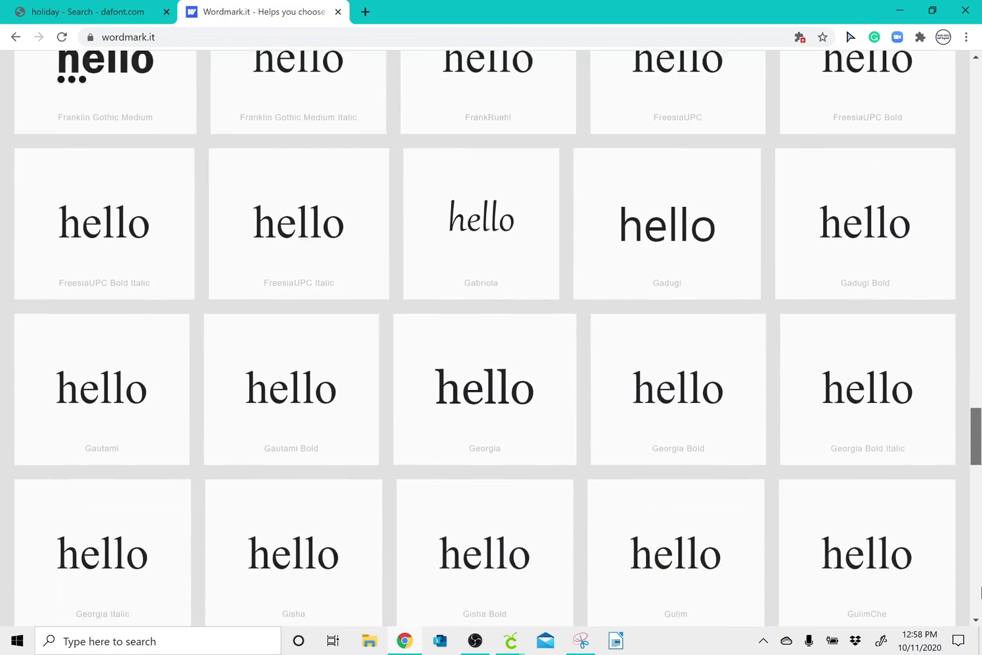
{"action": "scroll", "coordinate": [980, 608], "scroll_direction": "down", "scroll_amount": 8}
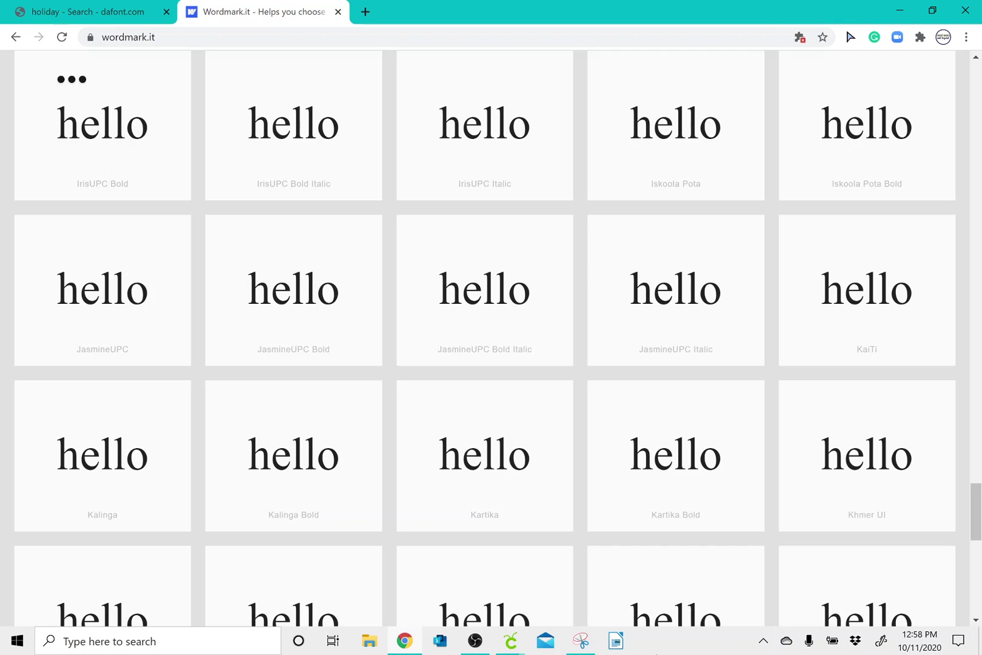
{"action": "left_click", "coordinate": [510, 647]}
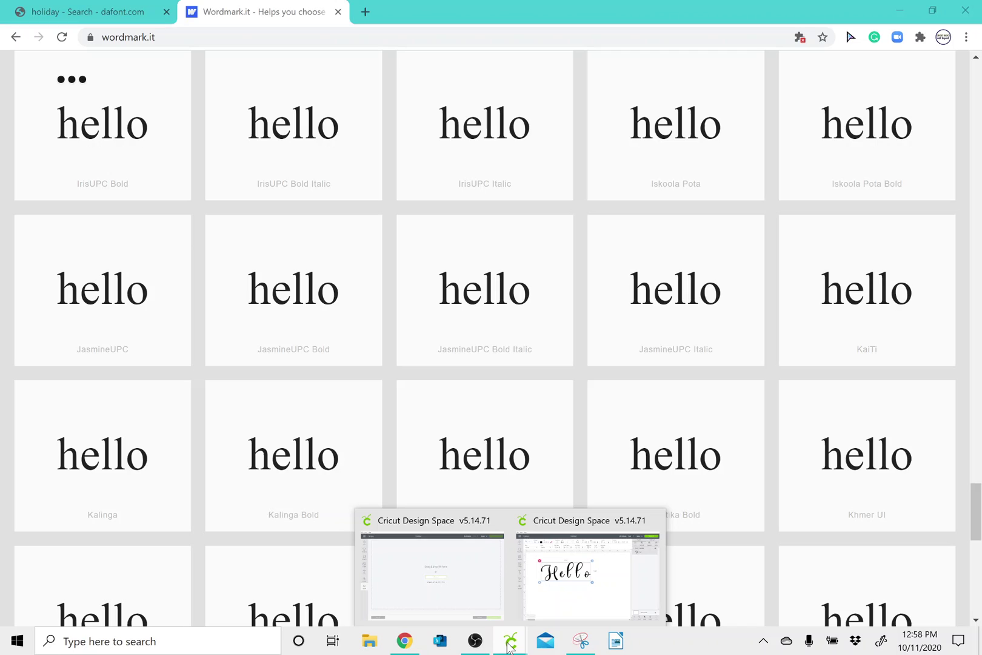